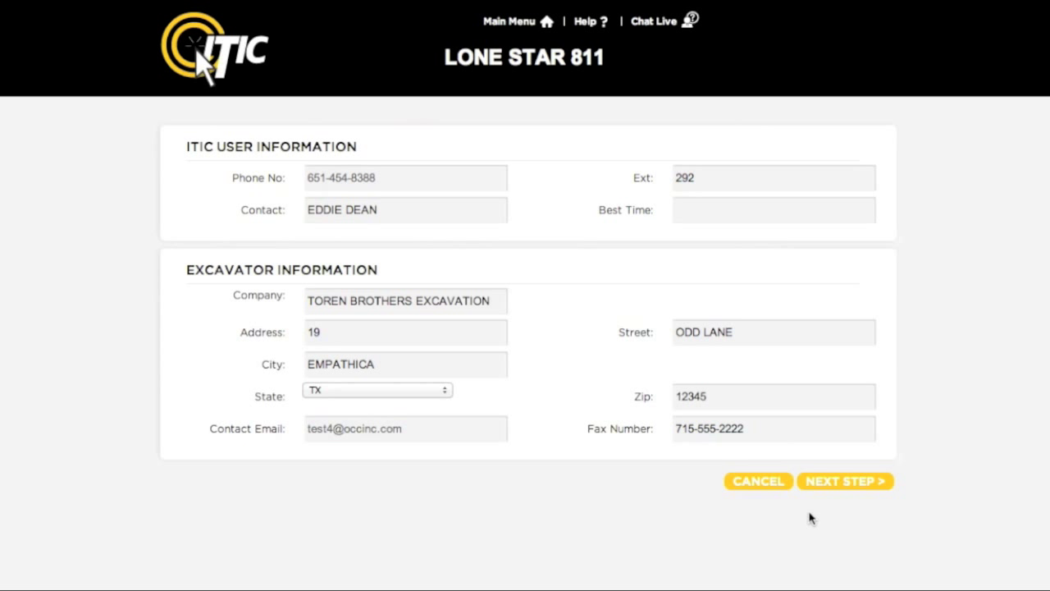
# Accept the prefilled user and excavator company details and continue to Step 1
pyautogui.click(847, 488)
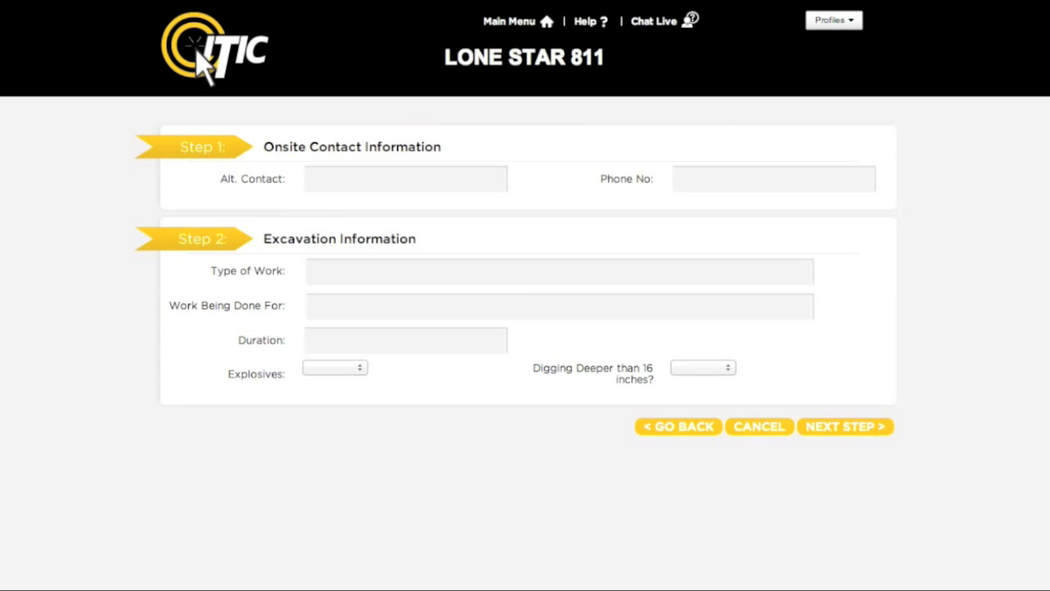
# Enter the alternate onsite contact's name and phone number
pyautogui.click(388, 178)
pyautogui.write('JAKE CHAMBERS')
pyautogui.press('Tab')
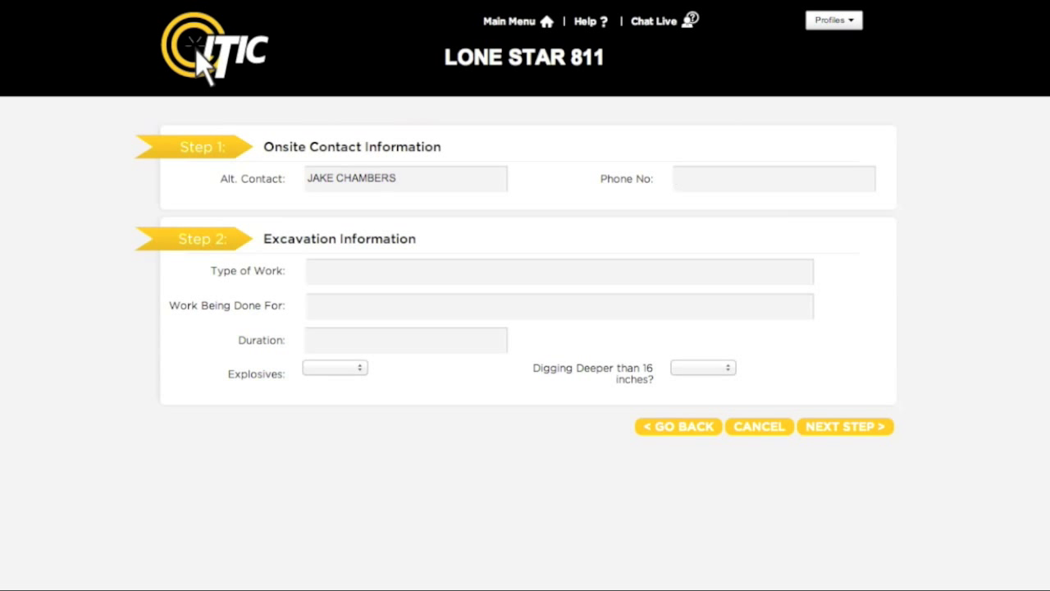
pyautogui.write('7155555522')
# Set the type of work to INSTALL FENCE from the FENCE suggestions
pyautogui.press('Tab')
pyautogui.write('FENCE')
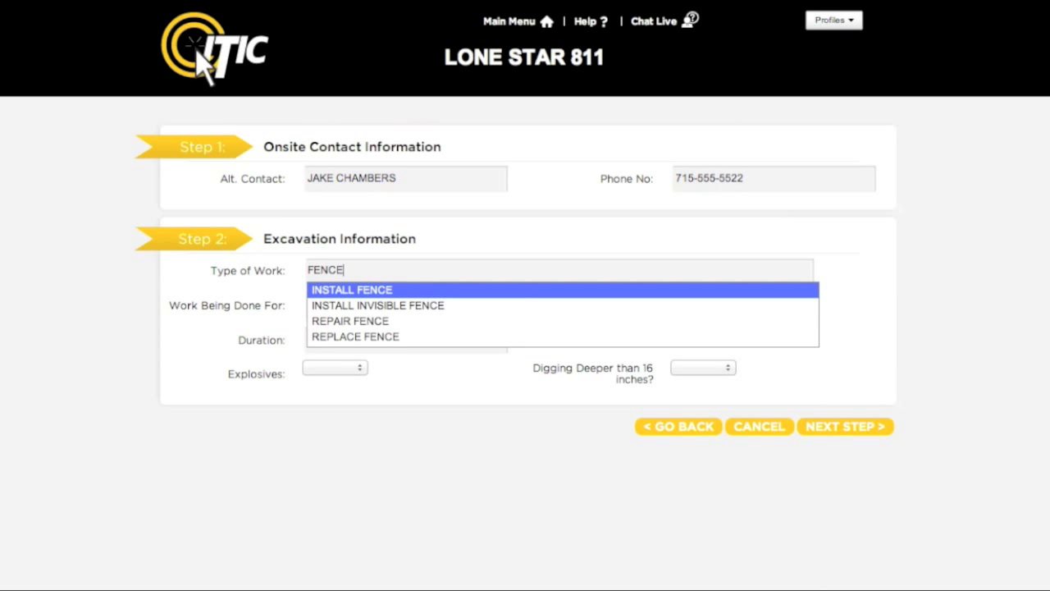
pyautogui.press('Return')
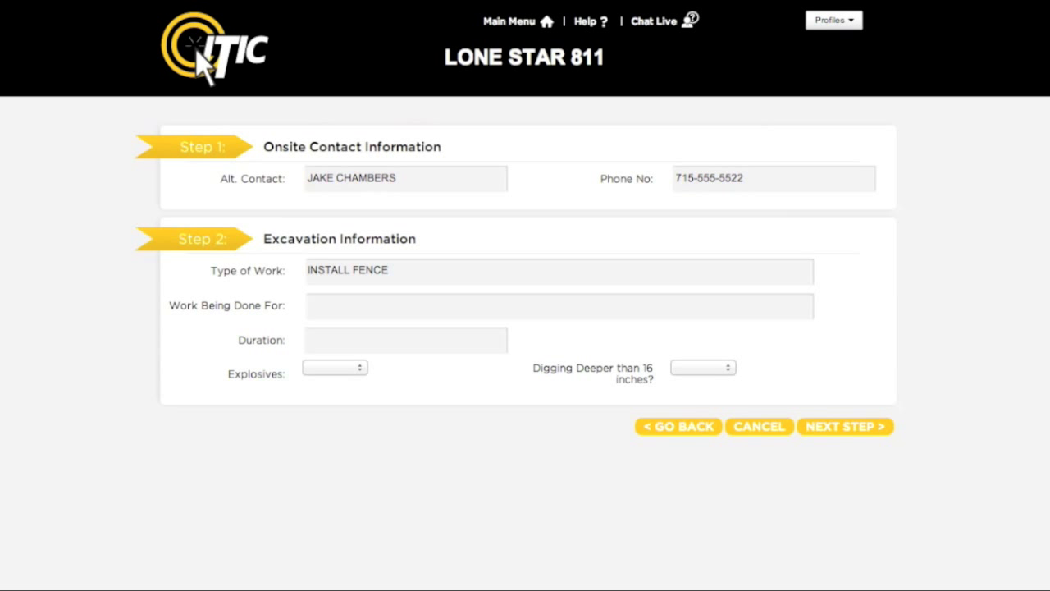
pyautogui.press('Tab')
# Enter the customer's name as Work Being Done For and a duration of 1 DAY
pyautogui.write('JOHN FARSON')
pyautogui.press('Tab')
pyautogui.write('1')
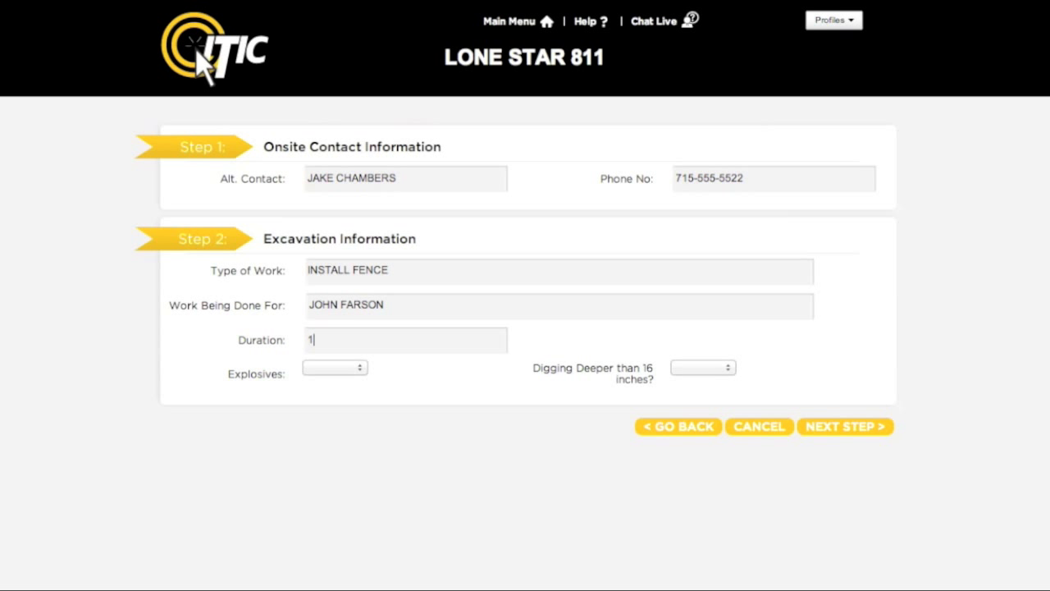
pyautogui.write(' DAY')
# Answer N for explosives and Y for digging deeper than 16 inches
pyautogui.press('Tab')
pyautogui.press('space')
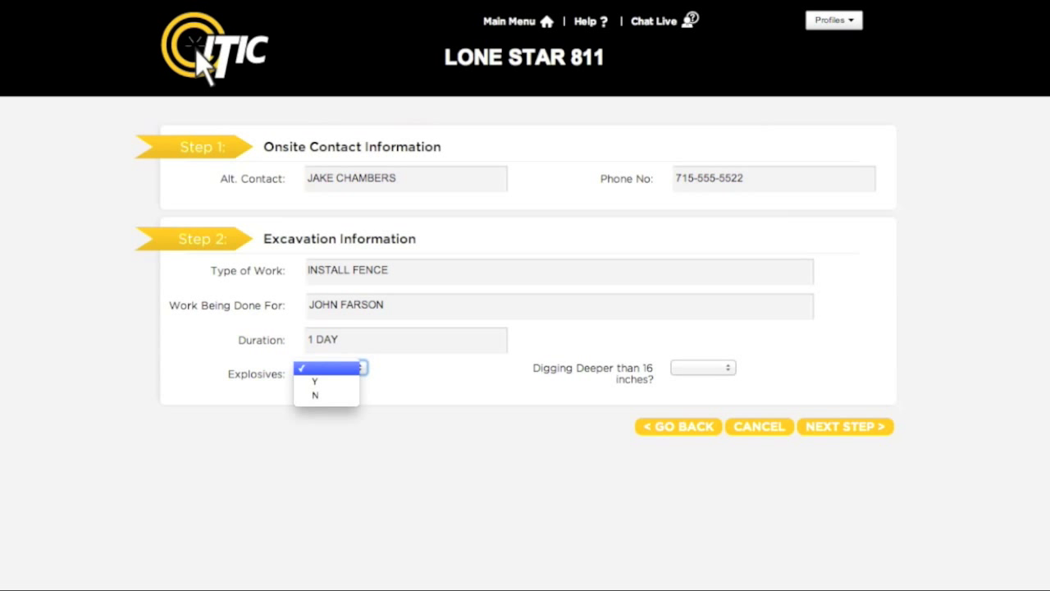
pyautogui.press('Down')
pyautogui.press('Down')
pyautogui.press('Return')
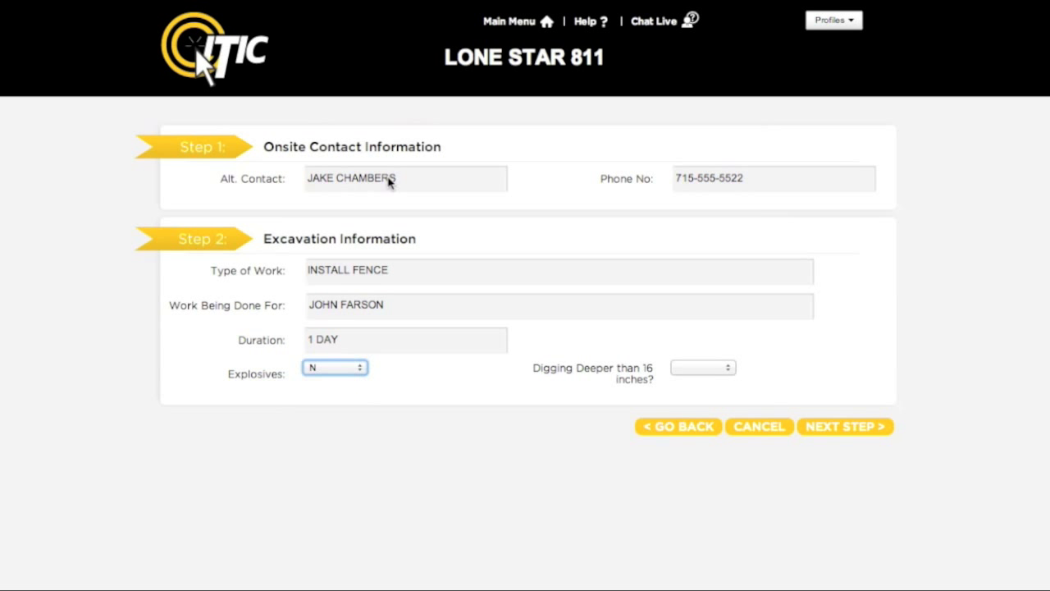
pyautogui.press('Tab')
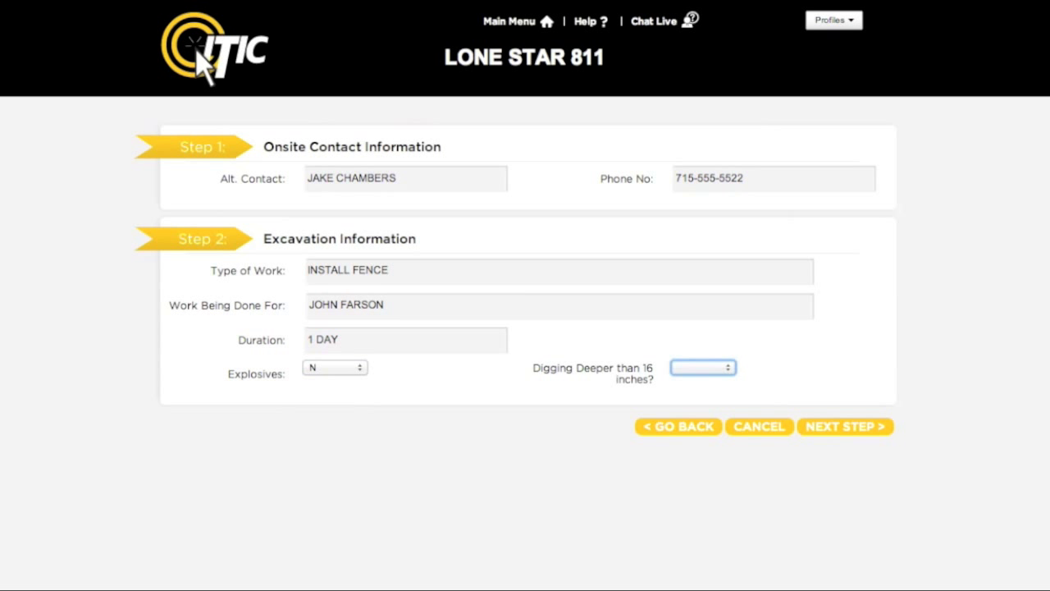
pyautogui.press('space')
pyautogui.press('Down')
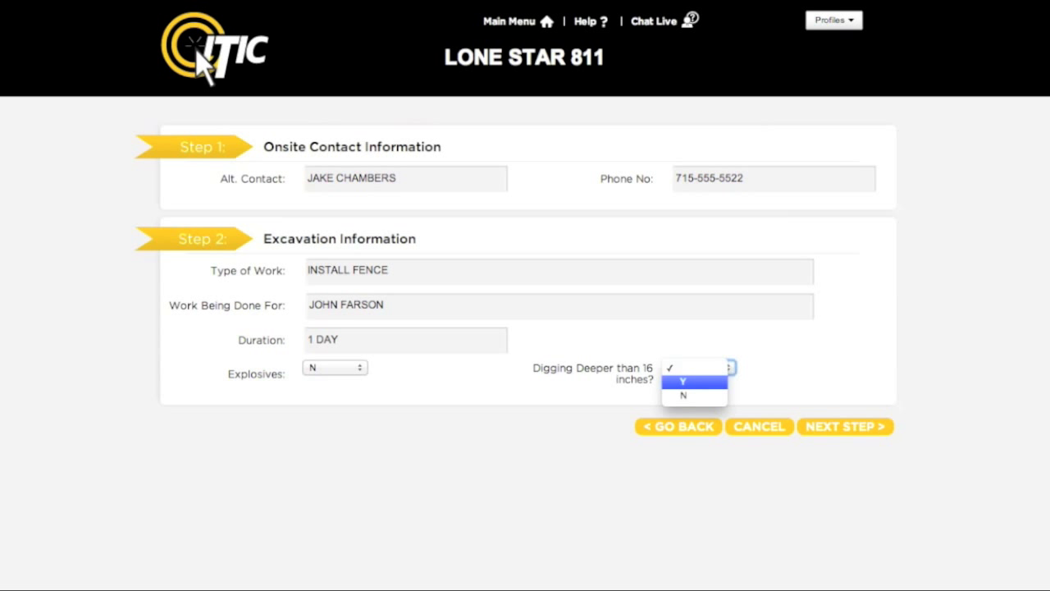
pyautogui.press('Return')
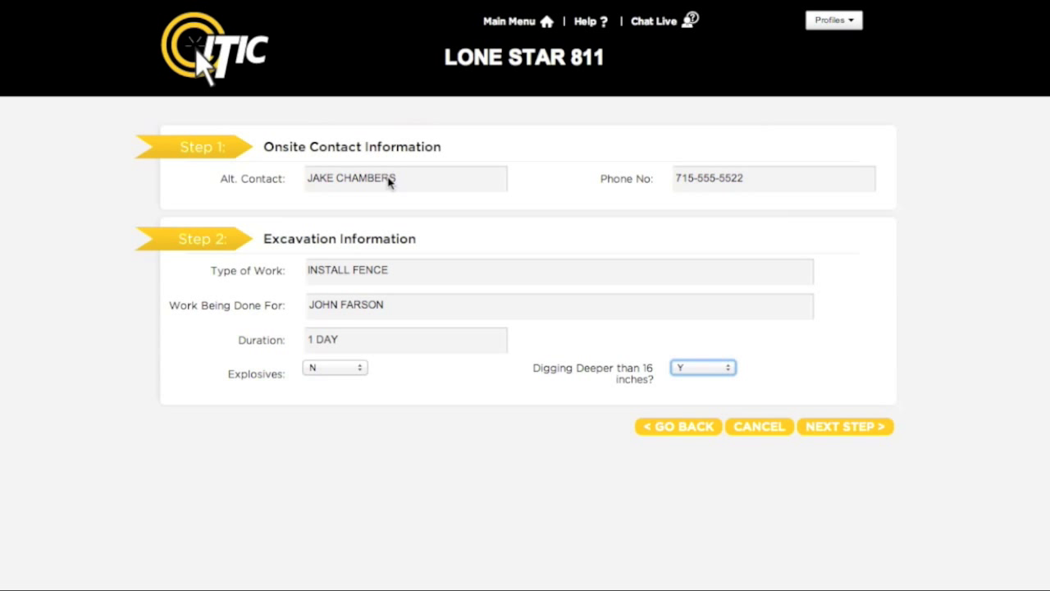
# Advance to Location Information and set the county to HARRIS
pyautogui.click(840, 433)
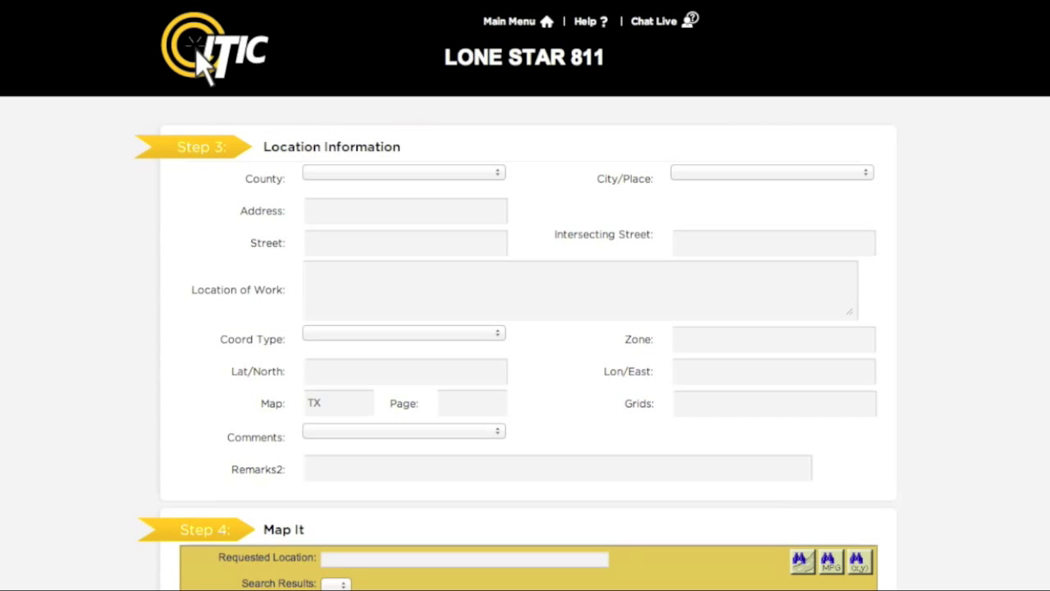
pyautogui.click(496, 172)
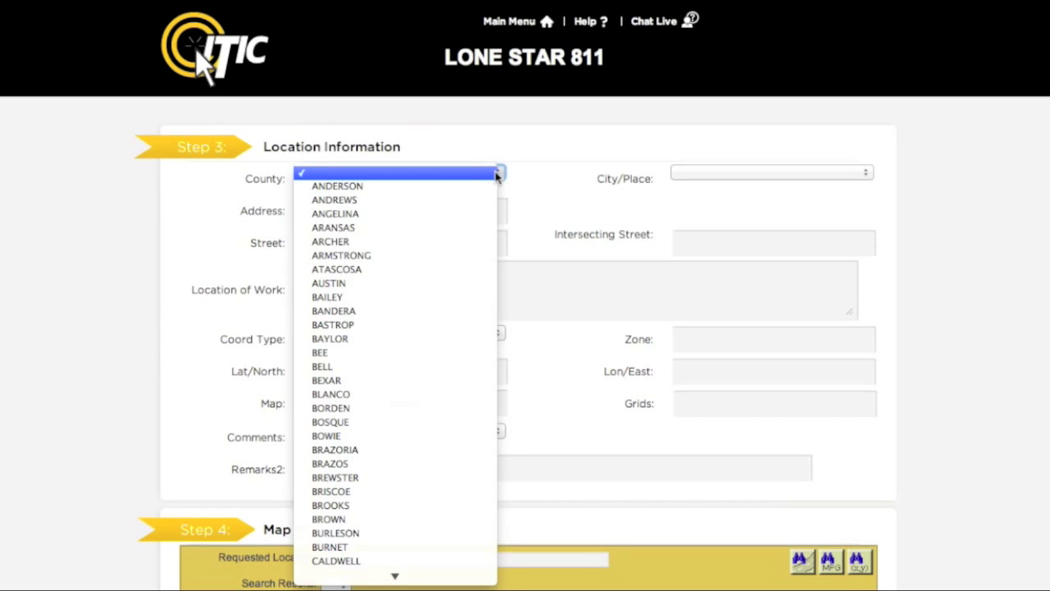
pyautogui.press('h')
pyautogui.press('Down')
pyautogui.press('Down')
pyautogui.press('Down')
pyautogui.press('Down')
pyautogui.press('Down')
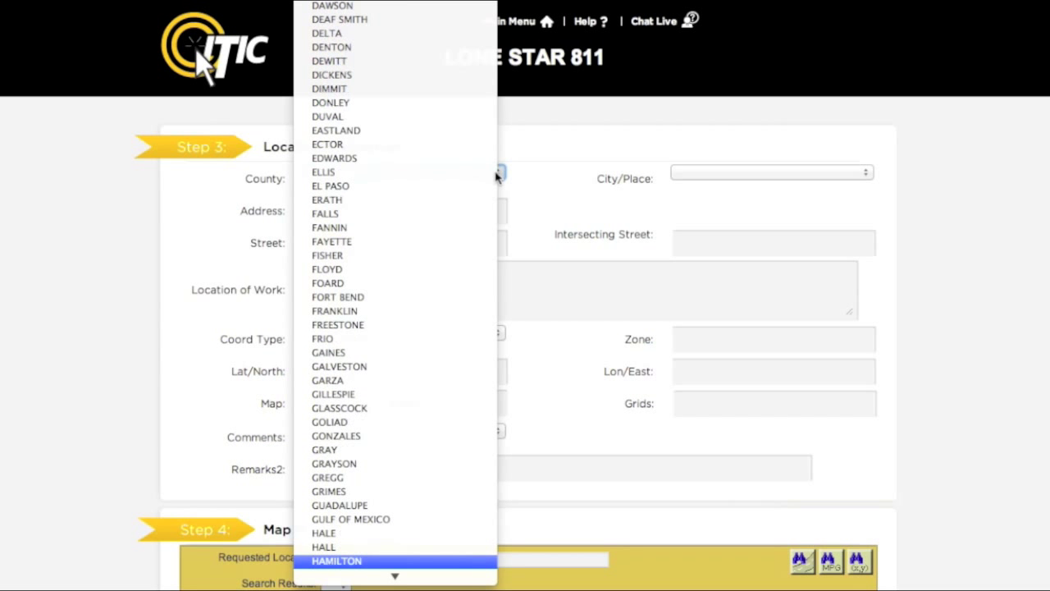
pyautogui.press('Down')
pyautogui.press('Return')
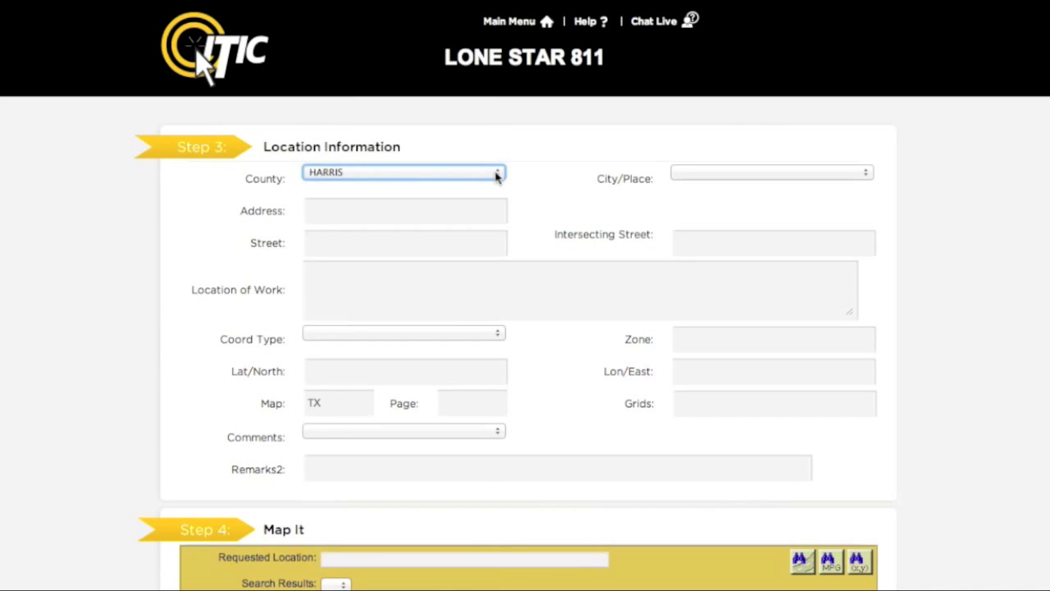
# Set the city/place to HOUSTON
pyautogui.press('Tab')
pyautogui.press('space')
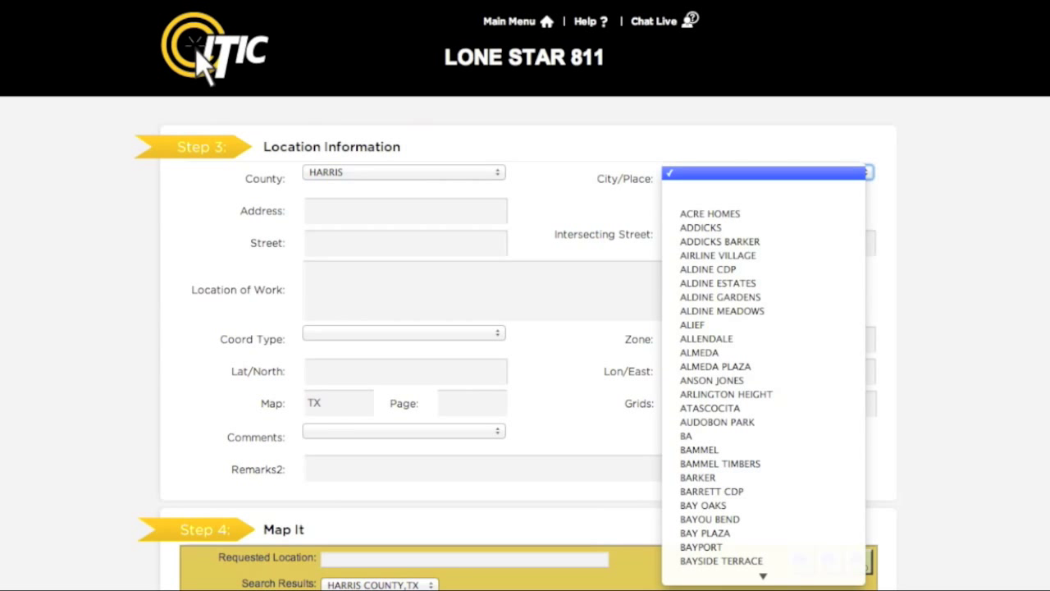
pyautogui.press('h')
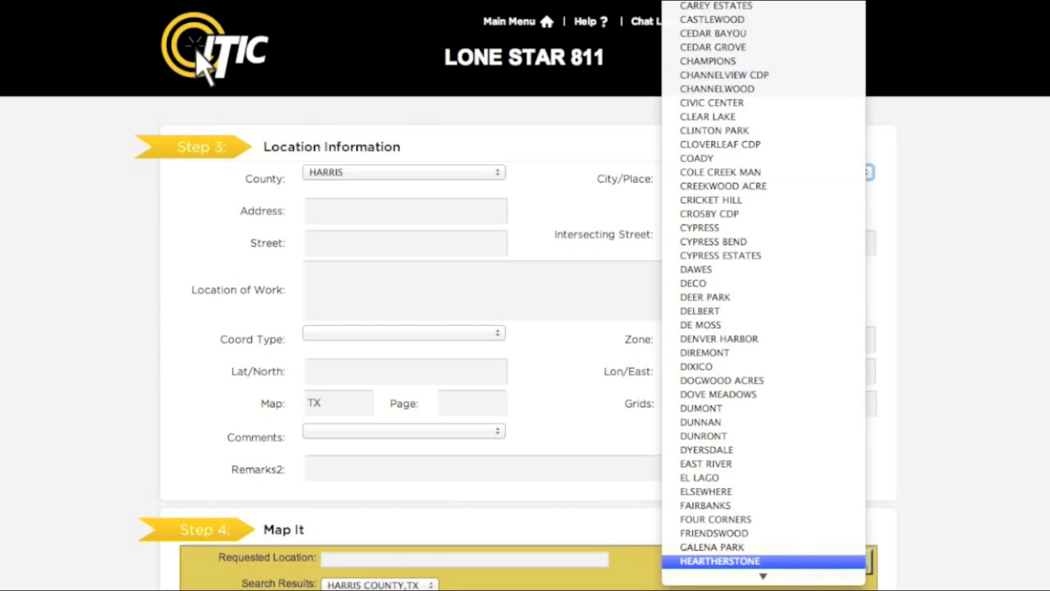
pyautogui.press('Down')
pyautogui.press('Down')
pyautogui.press('Down')
pyautogui.press('Down')
pyautogui.press('Down')
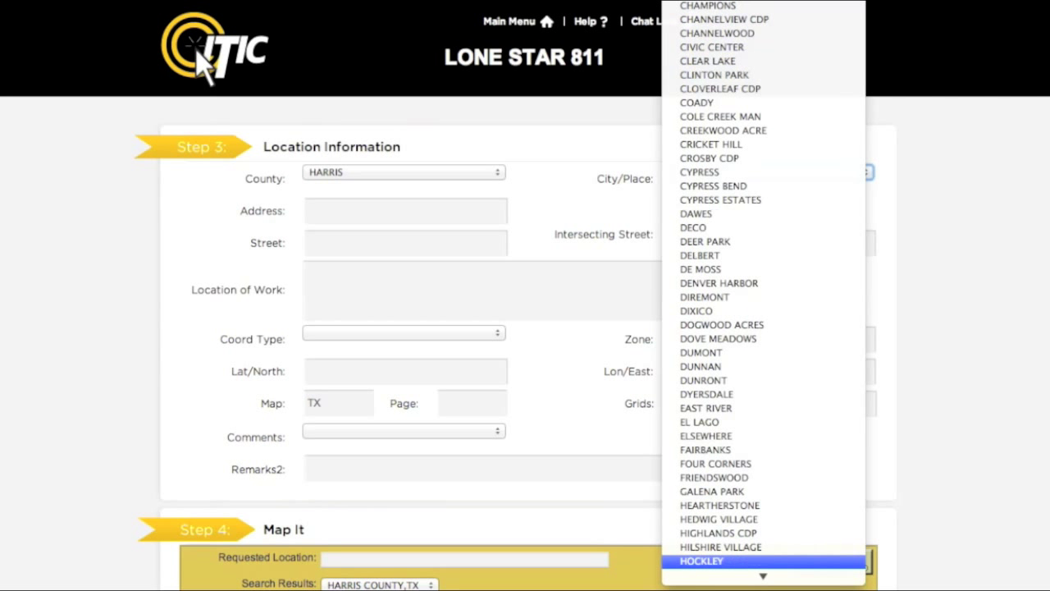
pyautogui.press('Down')
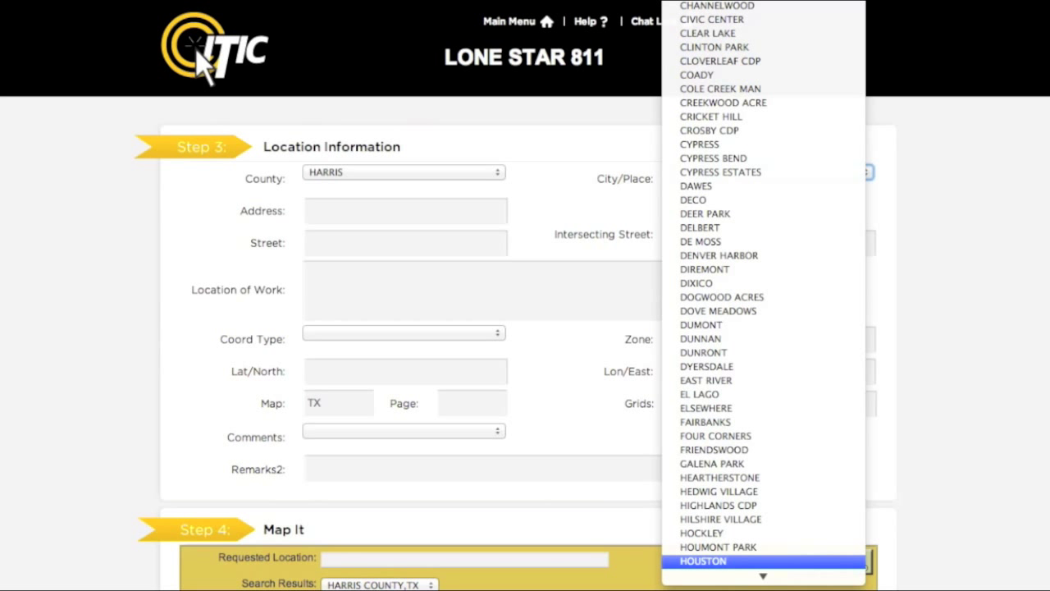
pyautogui.press('Return')
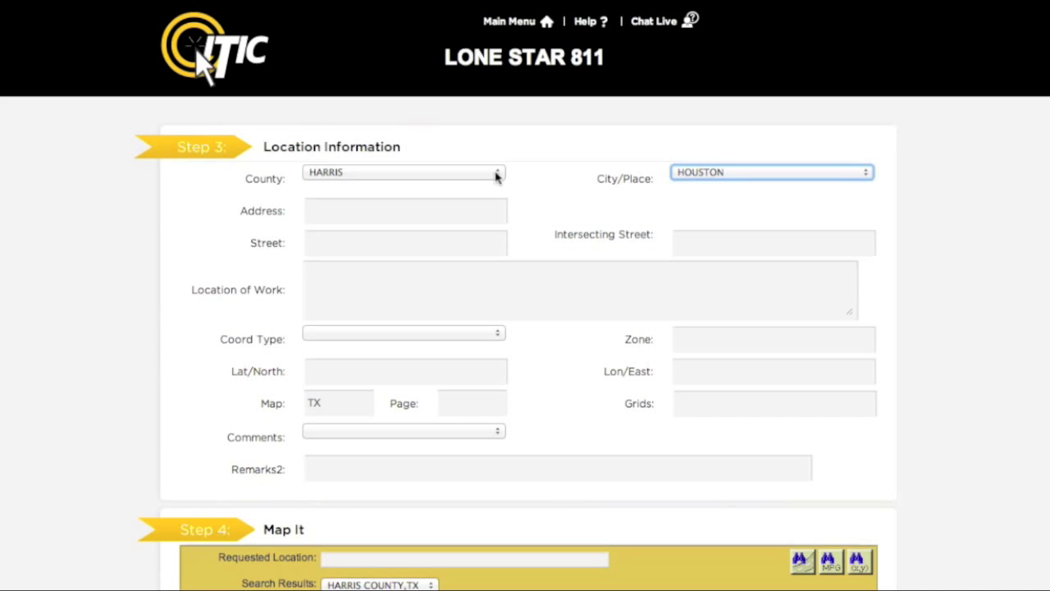
pyautogui.press('Tab')
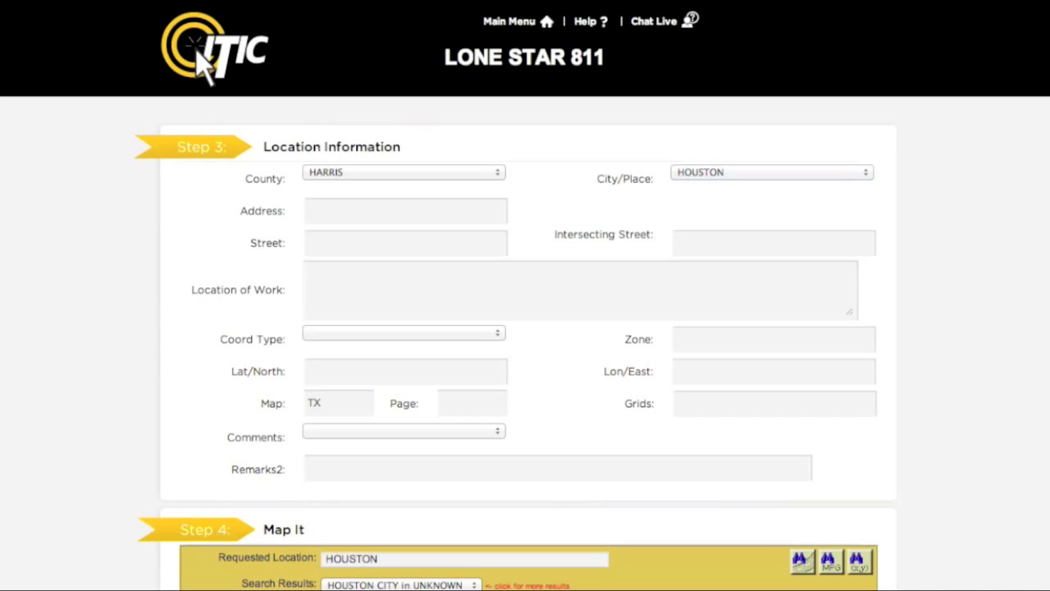
pyautogui.press('Tab')
pyautogui.write('T')
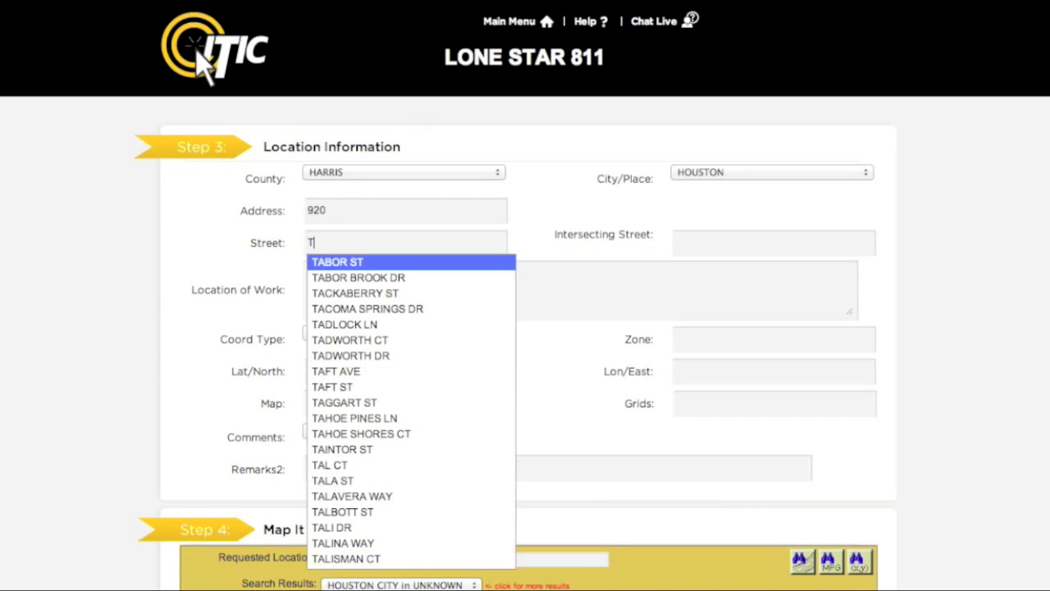
pyautogui.write('EMP')
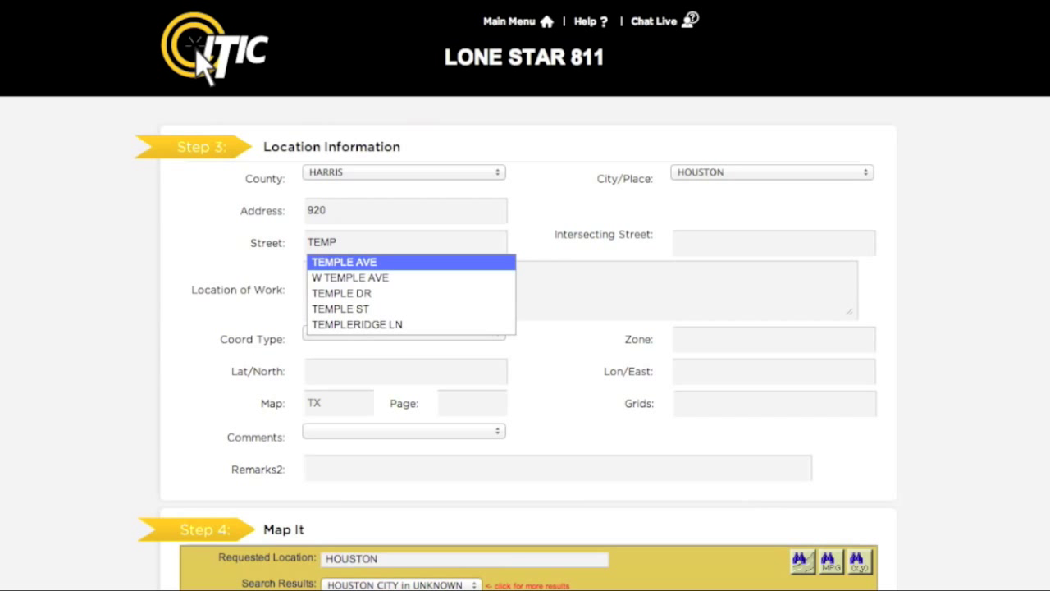
pyautogui.press('Down')
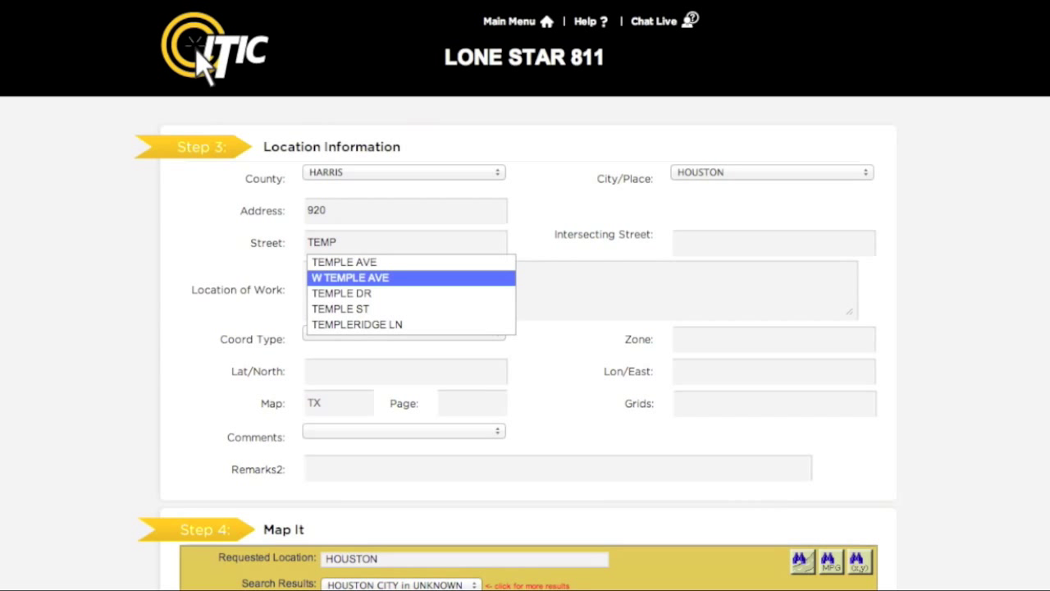
pyautogui.press('Return')
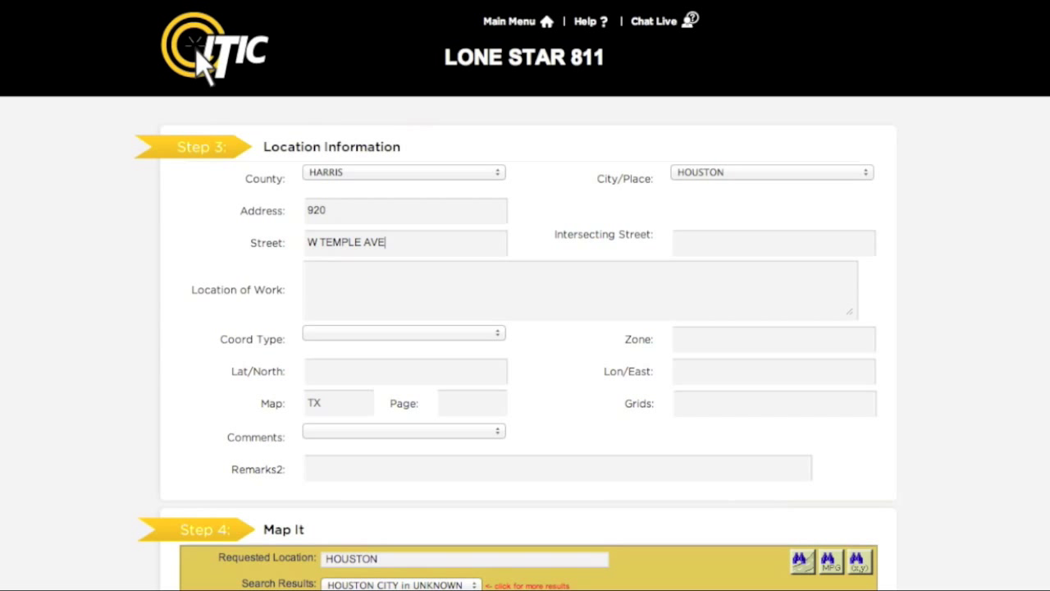
pyautogui.press('Tab')
pyautogui.write('J')
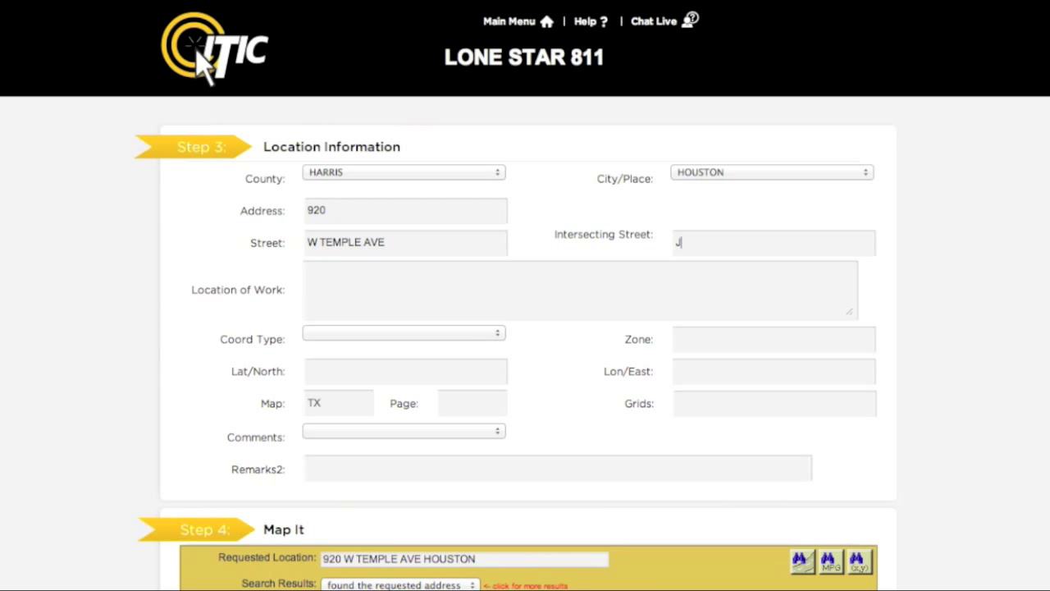
pyautogui.press('Return')
pyautogui.press('Tab')
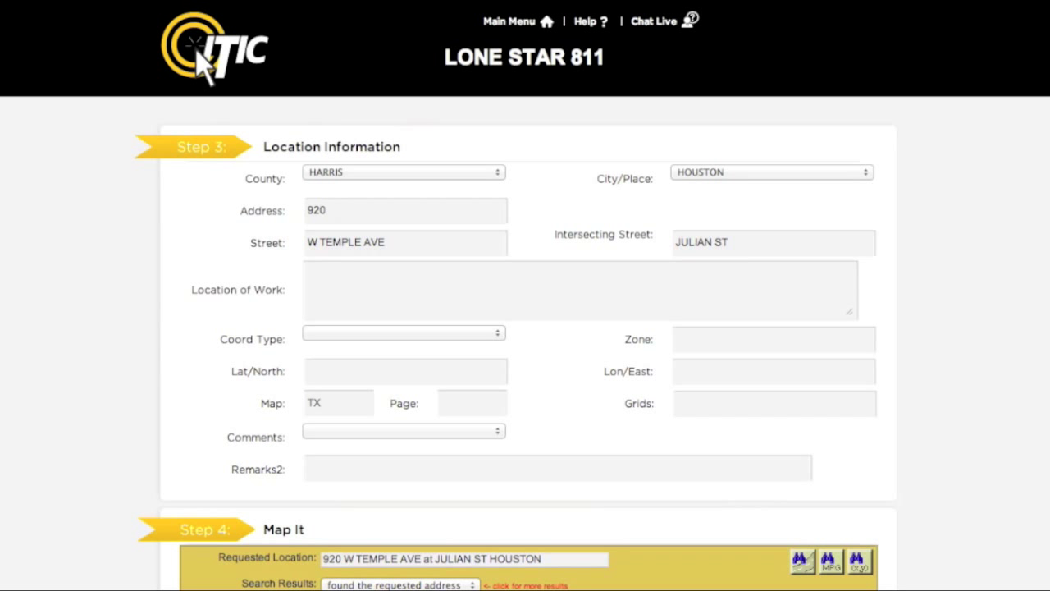
# Type 'MARK FROM FRONT CORNERS OF HOUSE TO REAR LOT LINE FOR WIDTH OF LOT' as Location of Work
pyautogui.write('MARK FROM FRONT C')
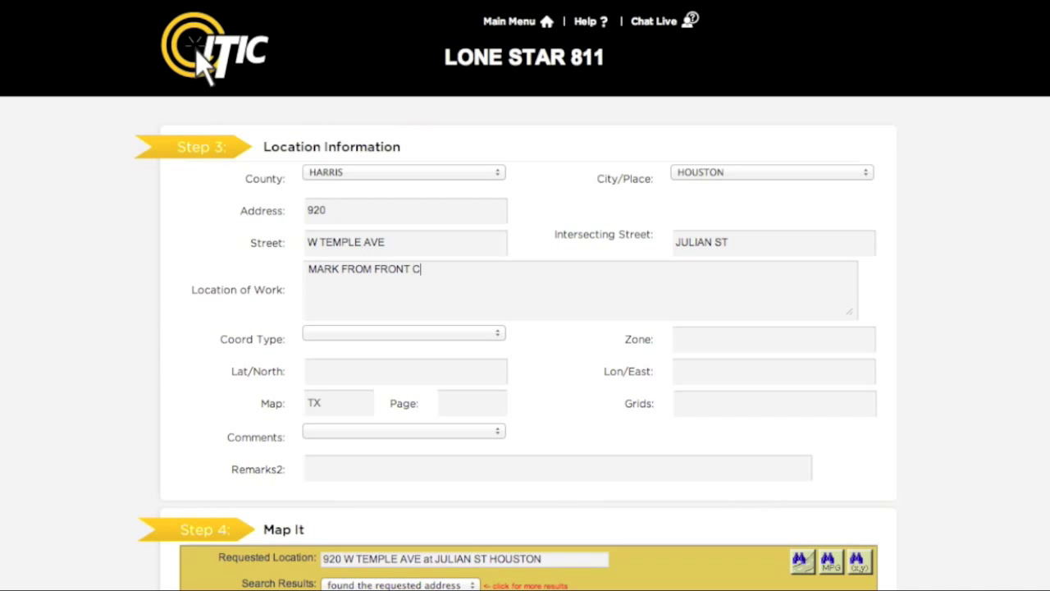
pyautogui.write('ORNERS OF H')
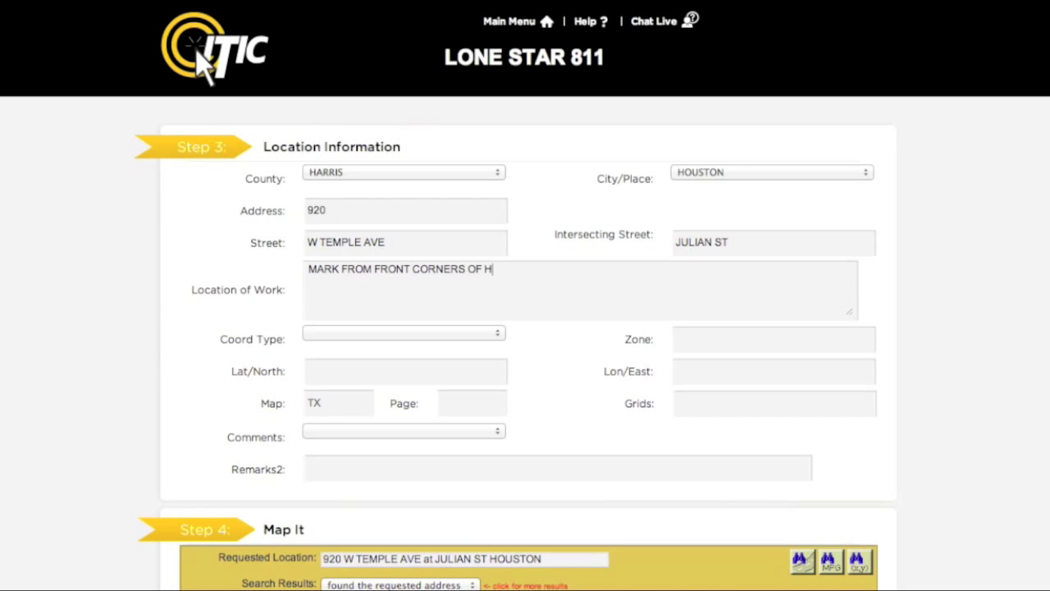
pyautogui.write('OUSE TO REA')
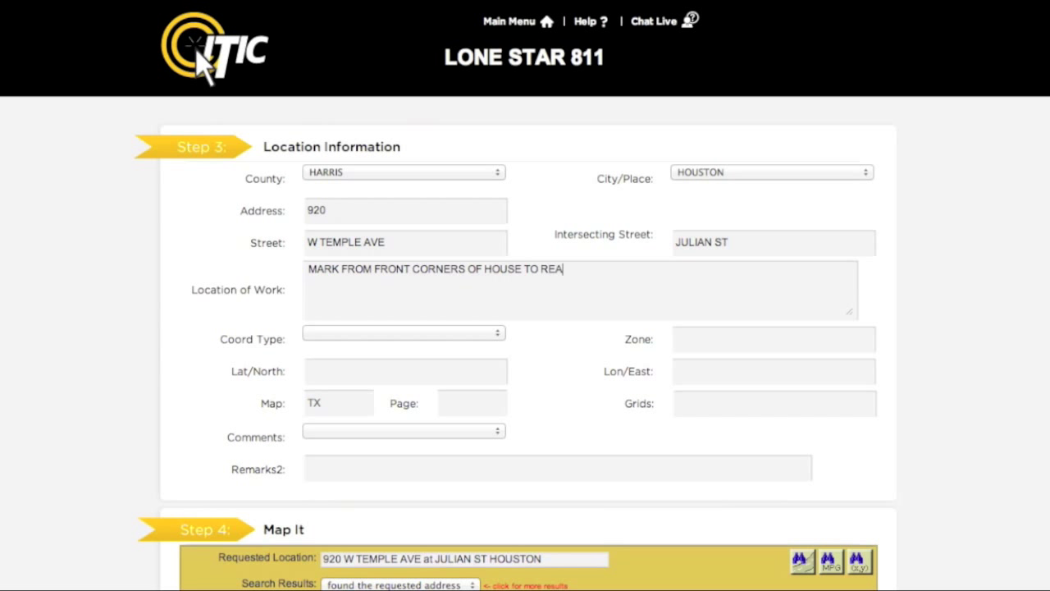
pyautogui.write('R LOT LINE FOR WIDTH OF LO')
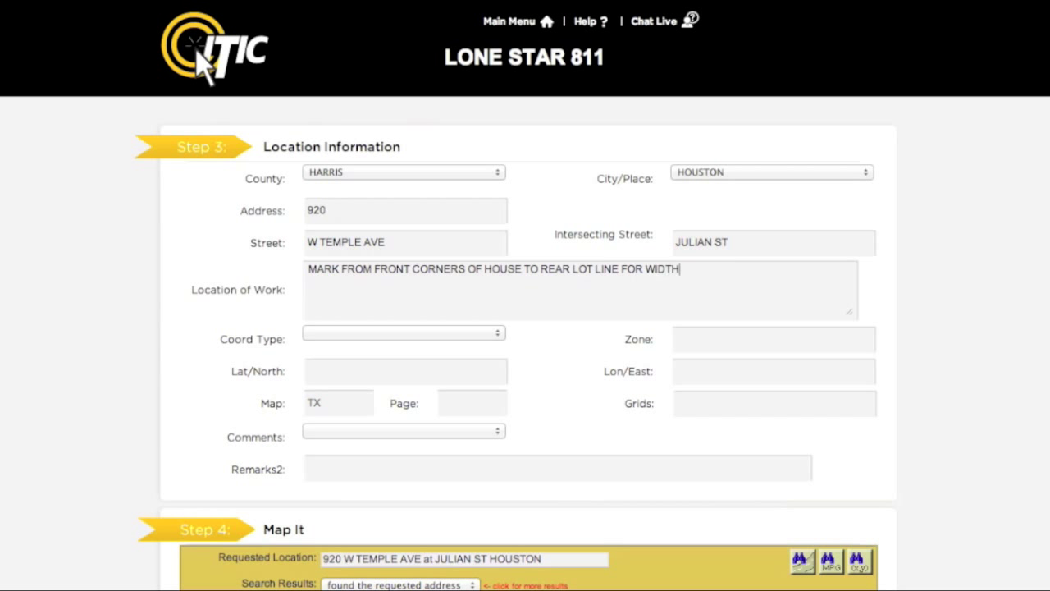
pyautogui.write('T')
pyautogui.scroll(-4, 968, 238)
pyautogui.scroll(-4, 968, 238)
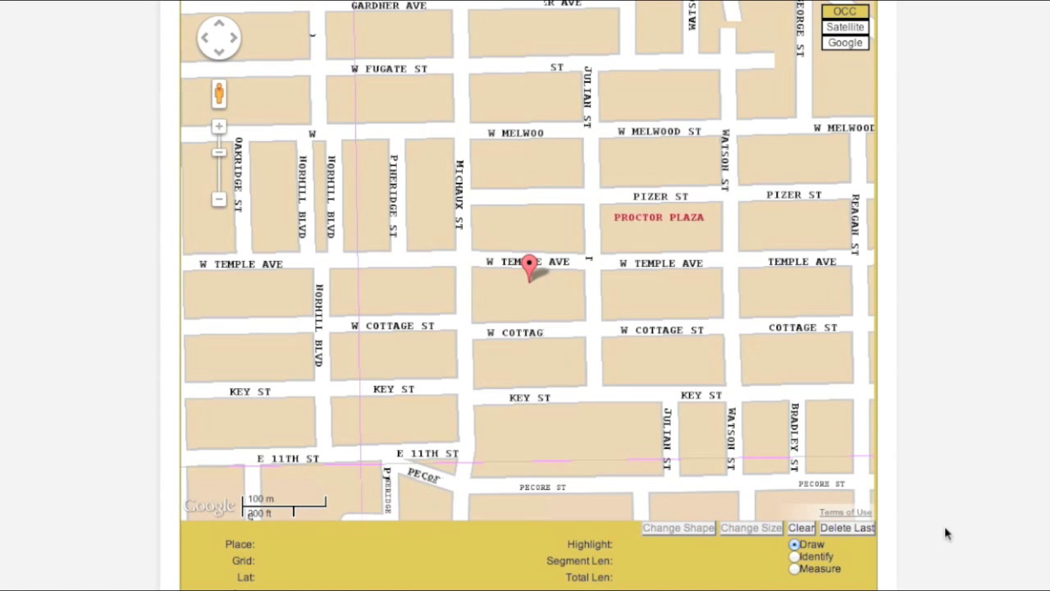
pyautogui.click(795, 557)
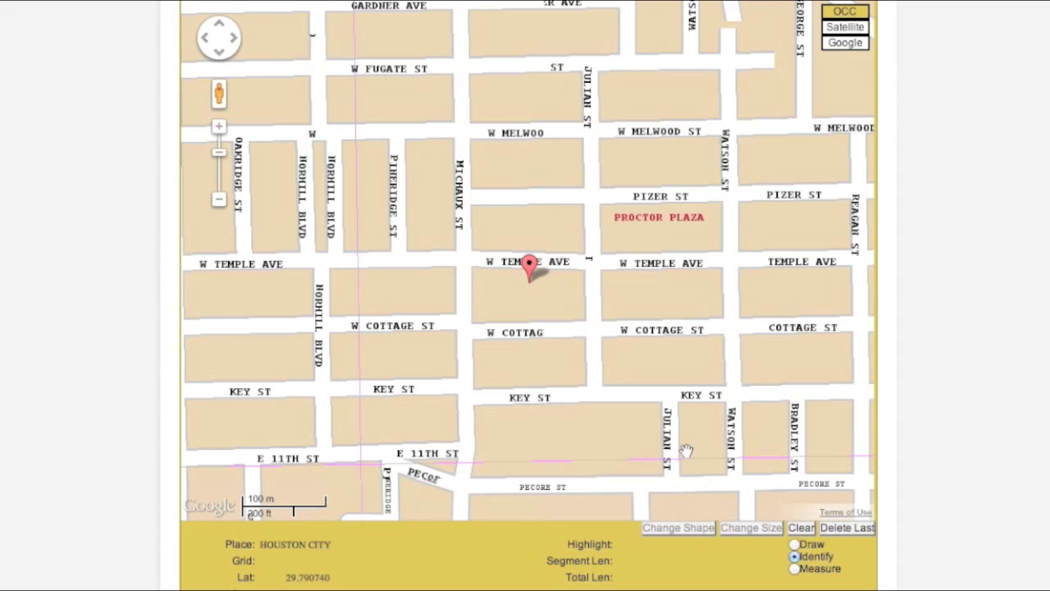
pyautogui.click(556, 262)
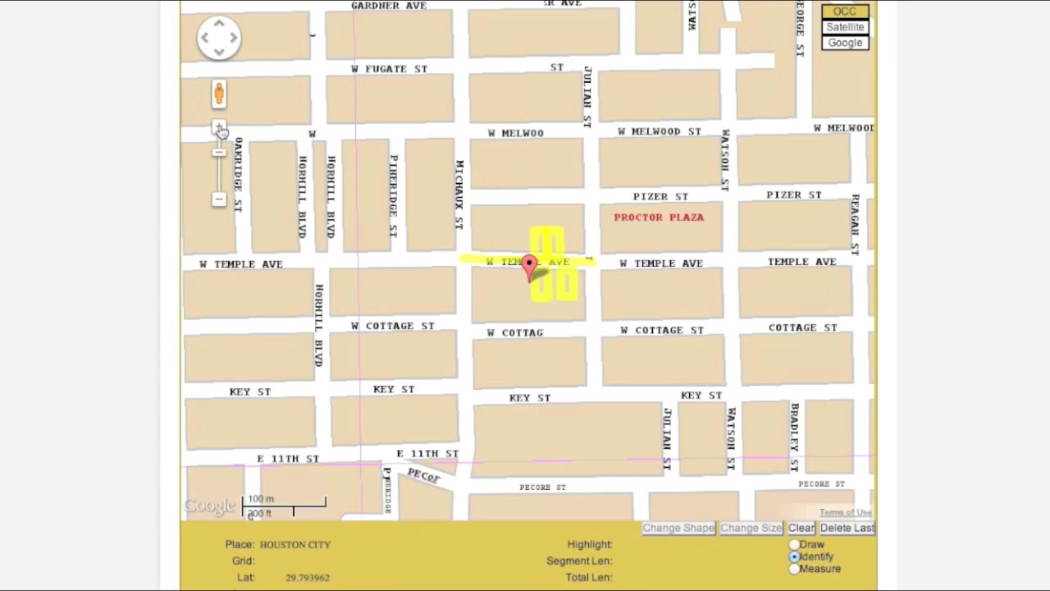
pyautogui.click(219, 129)
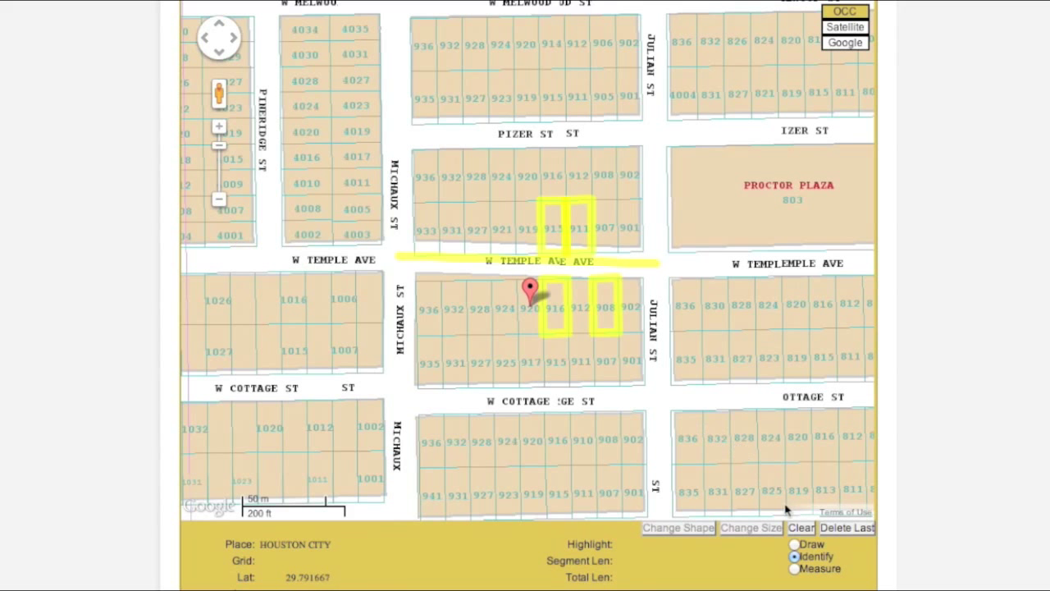
# Draw a closed dig-area polygon from Michaux St to Watson St around W Temple Ave (332092.77 sq ft)
pyautogui.click(798, 549)
pyautogui.click(393, 255)
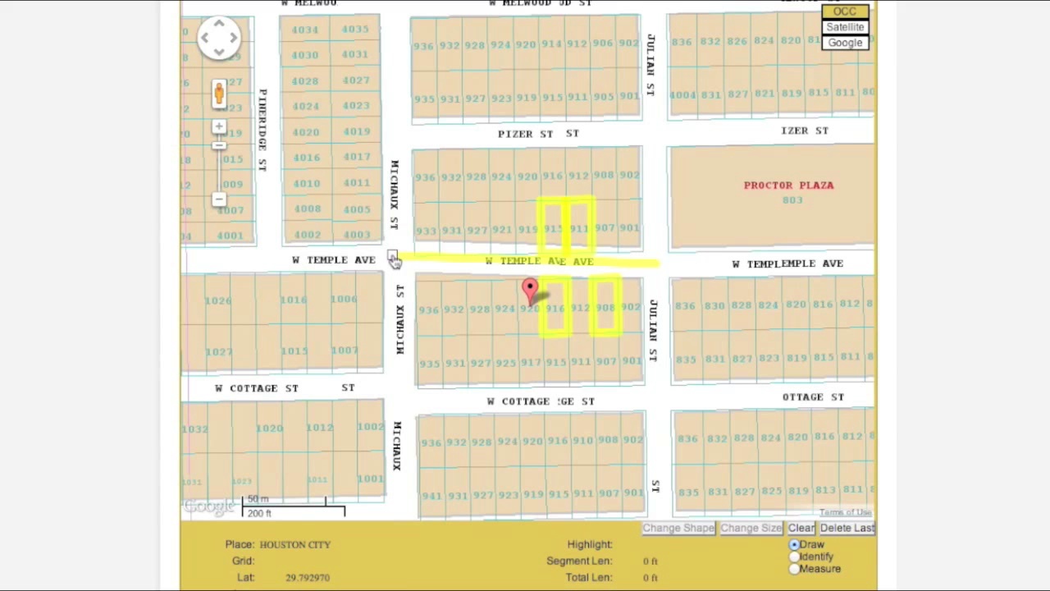
pyautogui.click(394, 348)
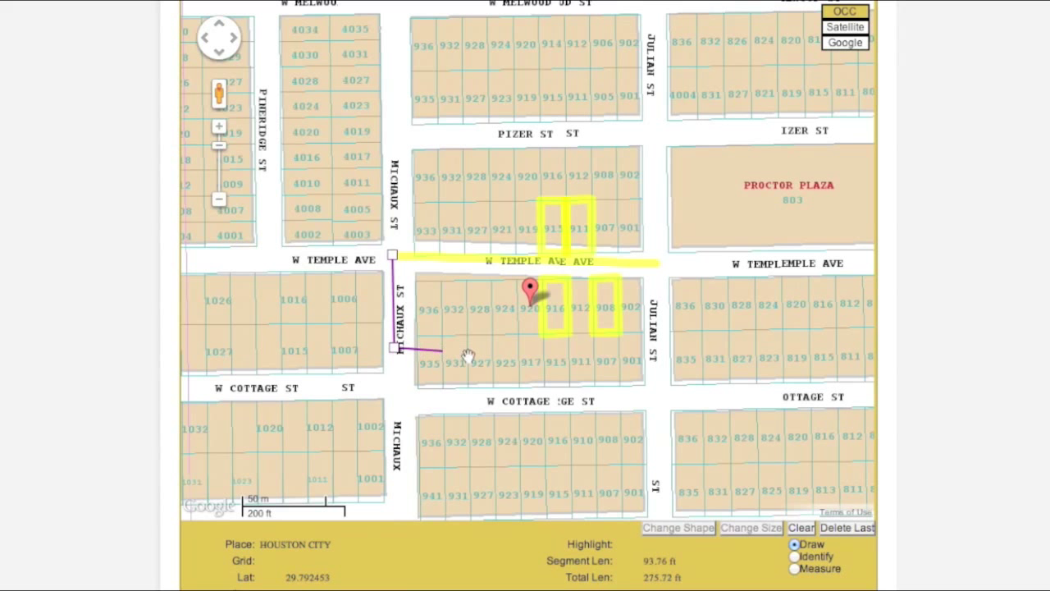
pyautogui.click(661, 343)
pyautogui.moveTo(804, 342); pyautogui.dragTo(664, 335)
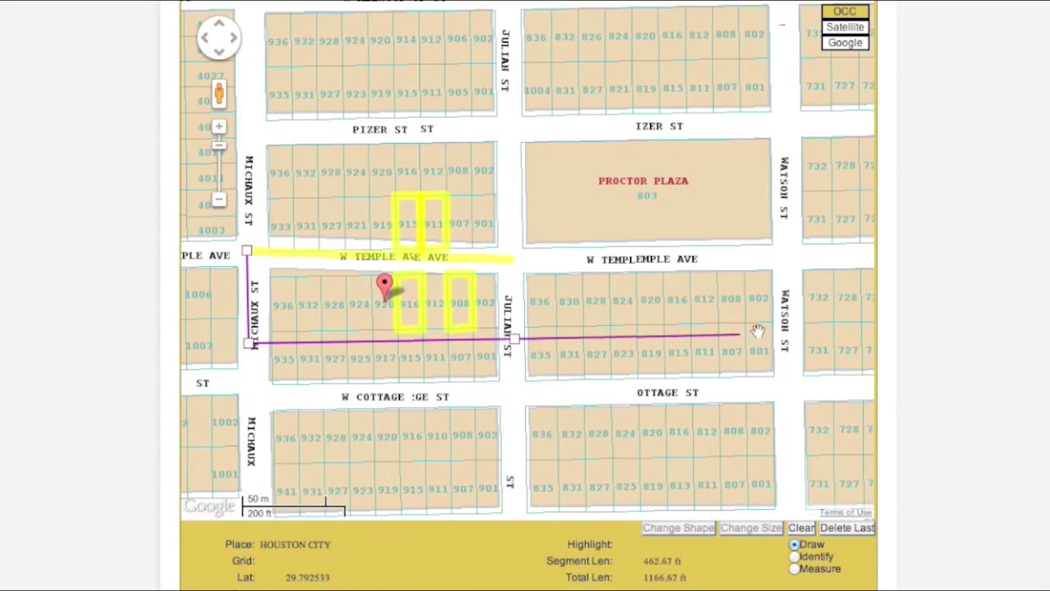
pyautogui.click(788, 329)
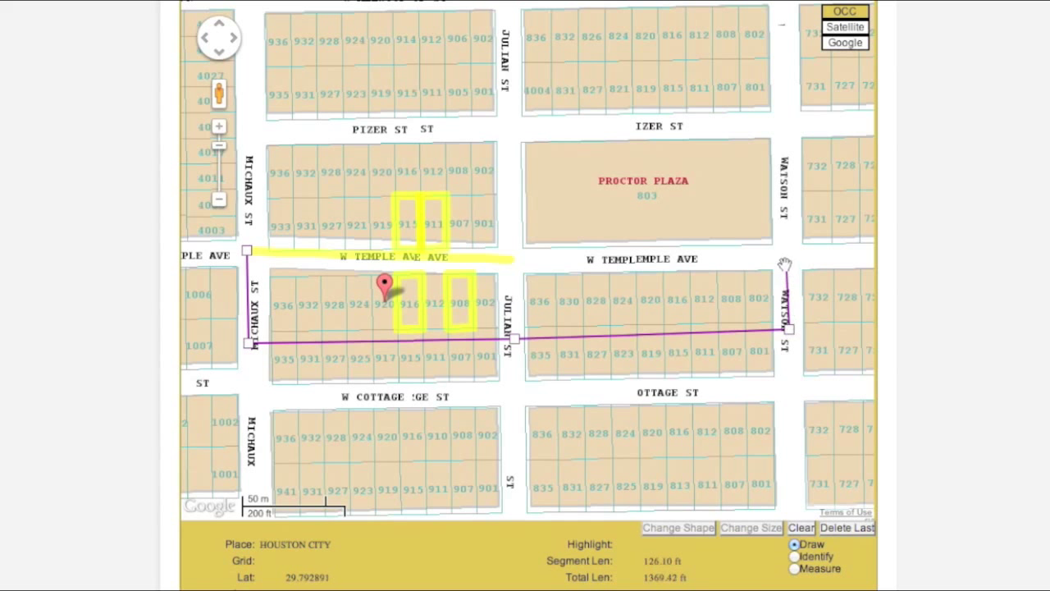
pyautogui.click(787, 176)
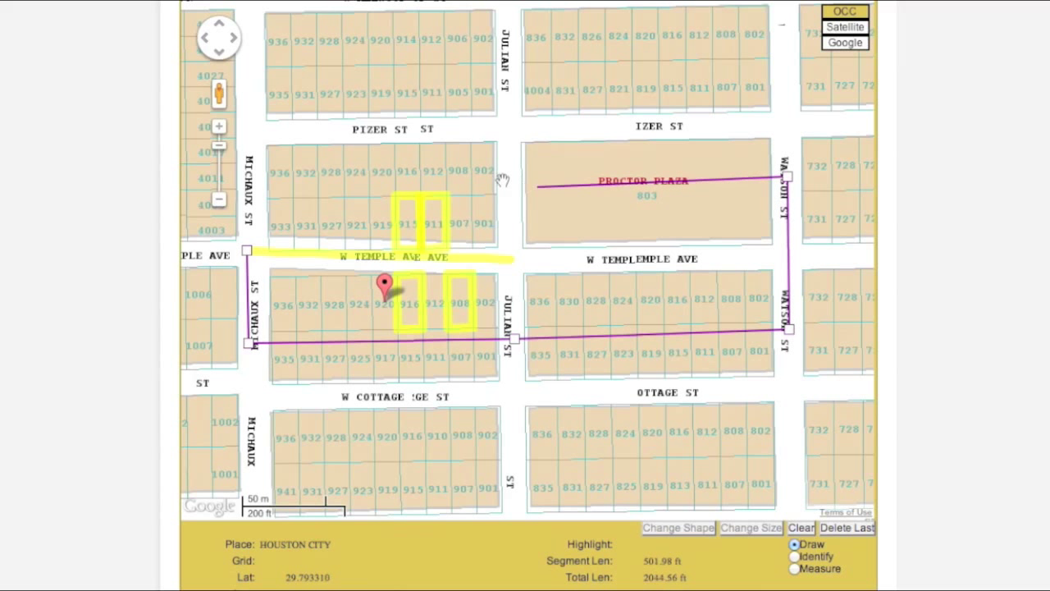
pyautogui.click(247, 179)
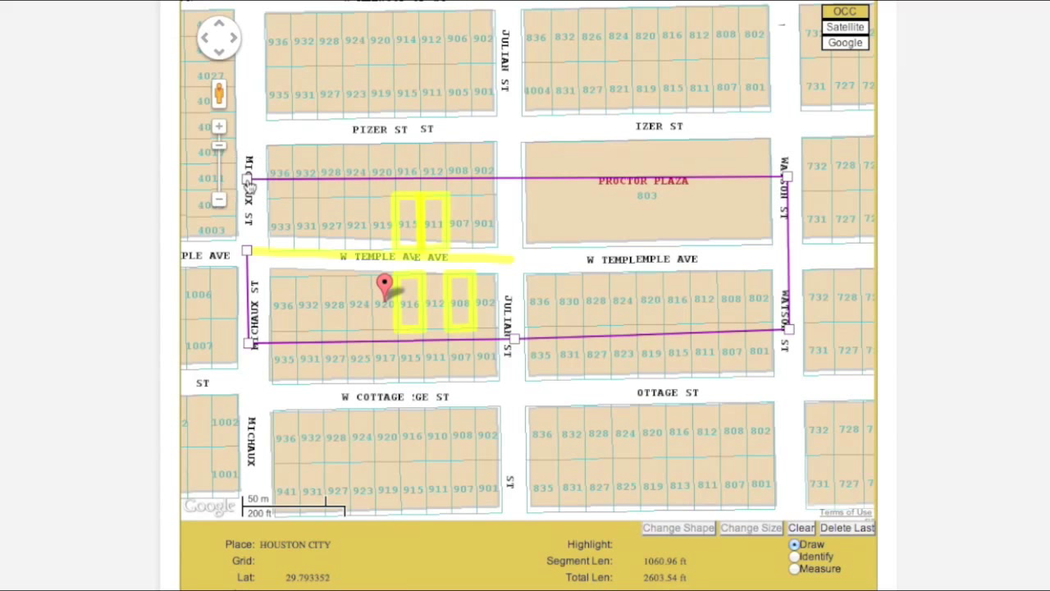
pyautogui.click(248, 254)
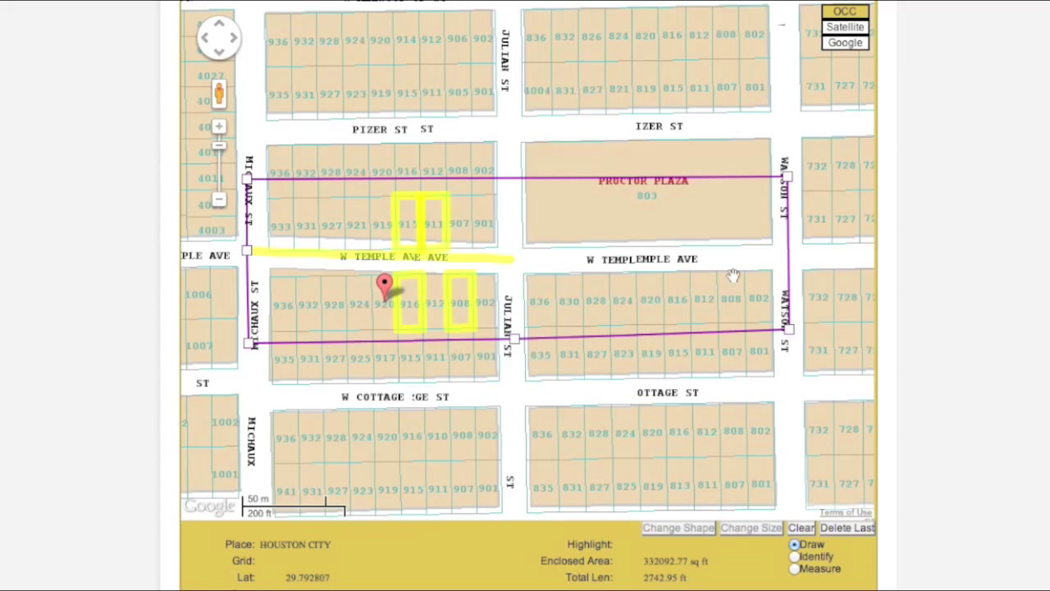
pyautogui.click(844, 45)
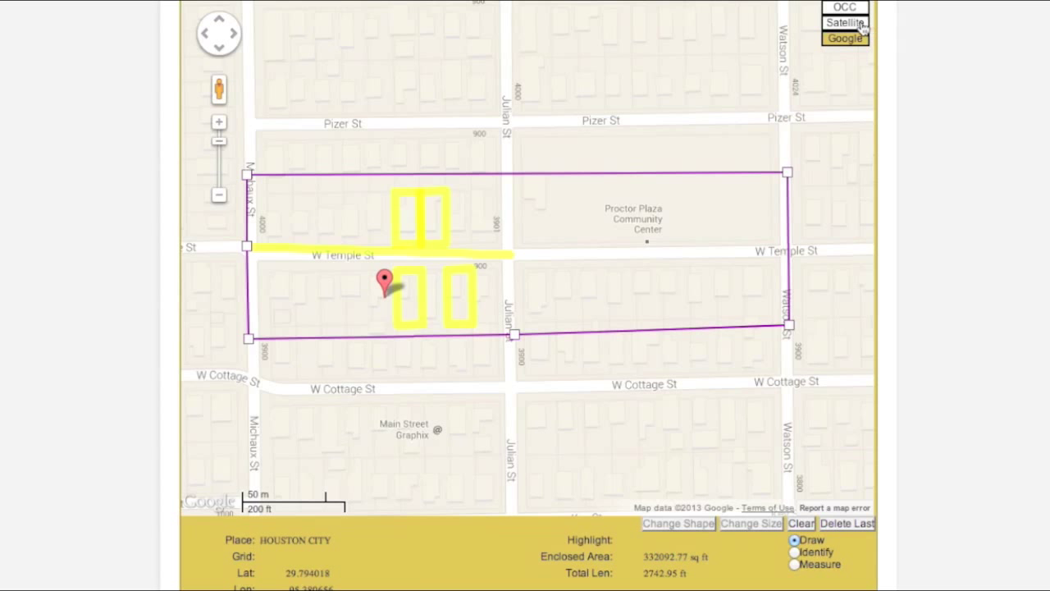
pyautogui.click(862, 26)
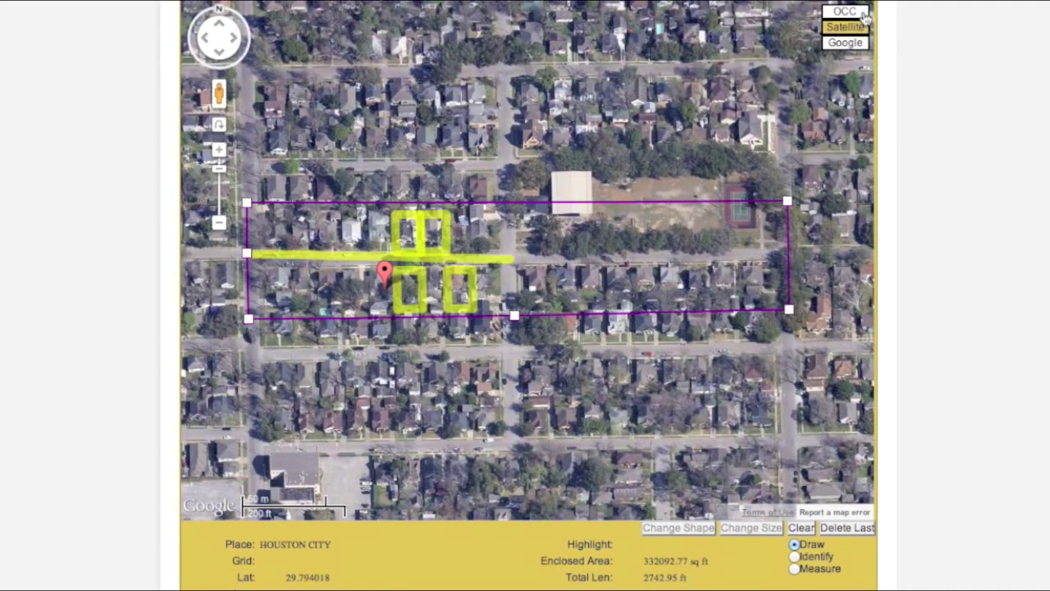
pyautogui.click(864, 14)
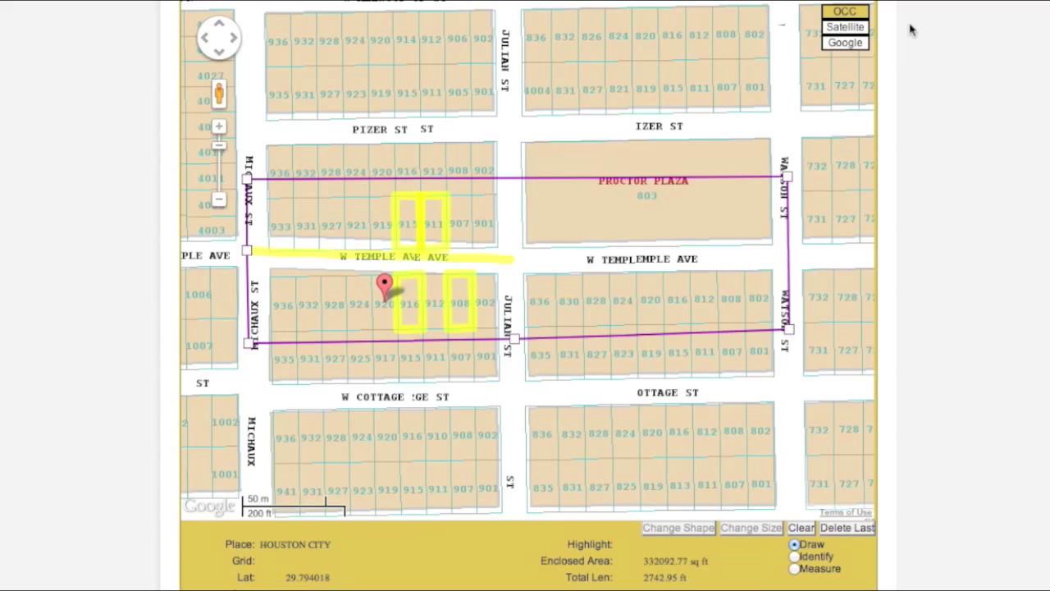
# Set the work start to October 7, 2013 at 08:00 AM
pyautogui.scroll(-5, 942, 376)
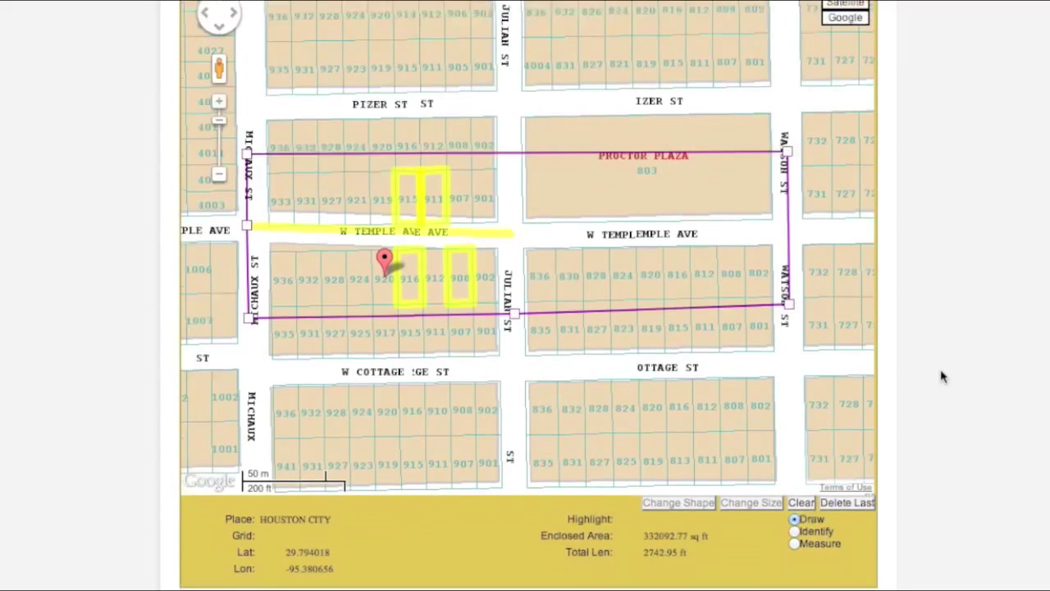
pyautogui.scroll(-1, 941, 376)
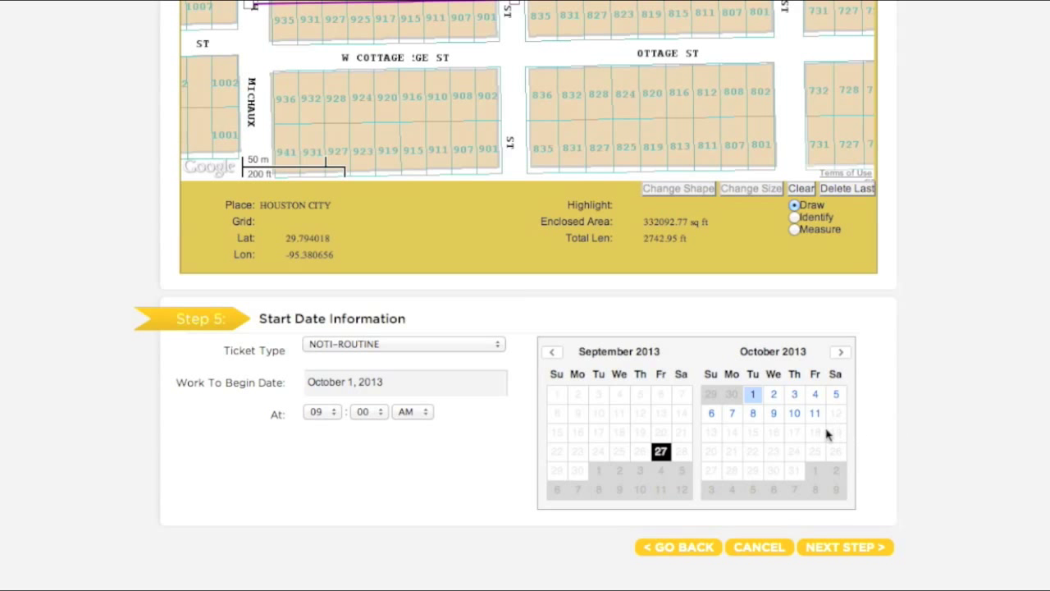
pyautogui.click(742, 419)
pyautogui.click(333, 414)
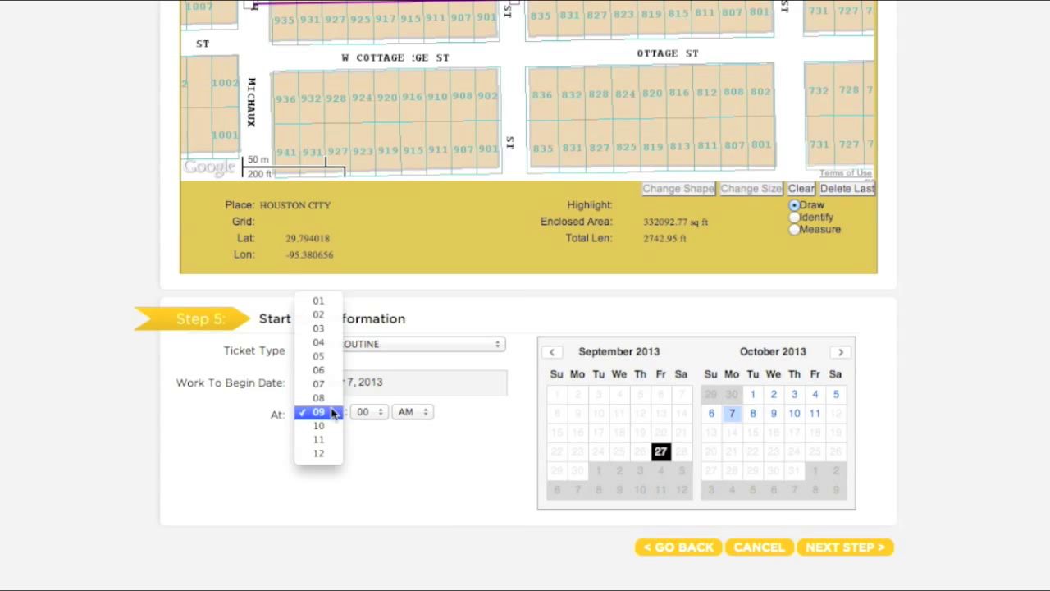
pyautogui.click(333, 399)
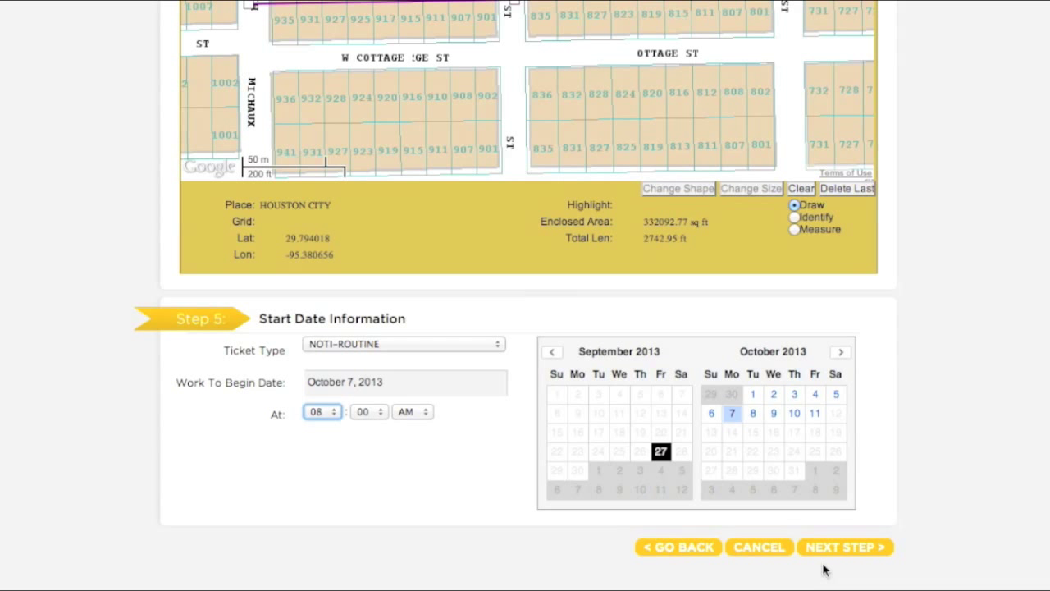
# Pass the utility notification list of two CenterPoint Energy utilities and submit the ticket for review
pyautogui.click(843, 548)
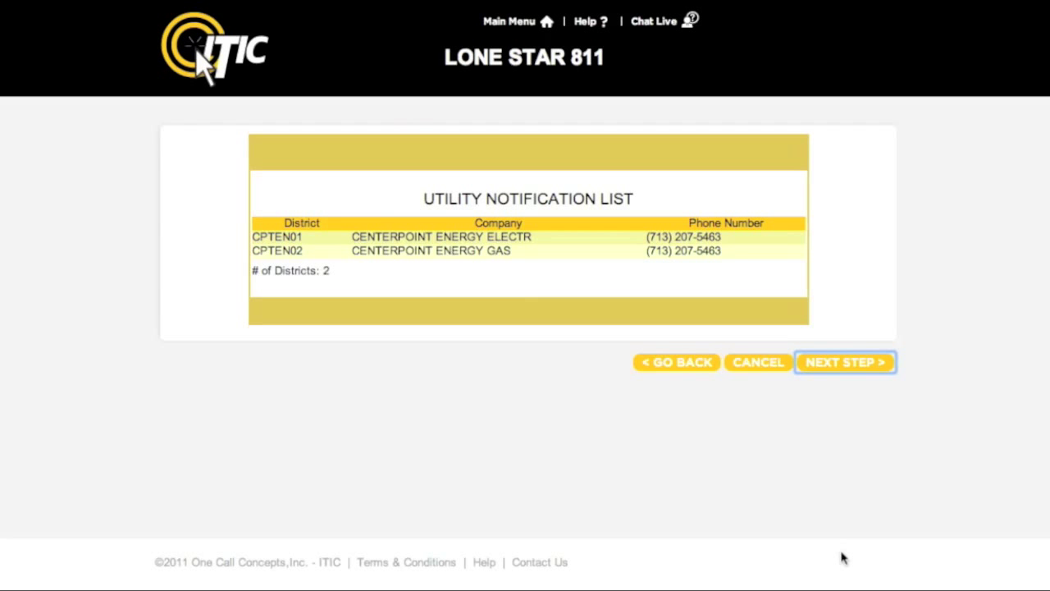
pyautogui.click(873, 370)
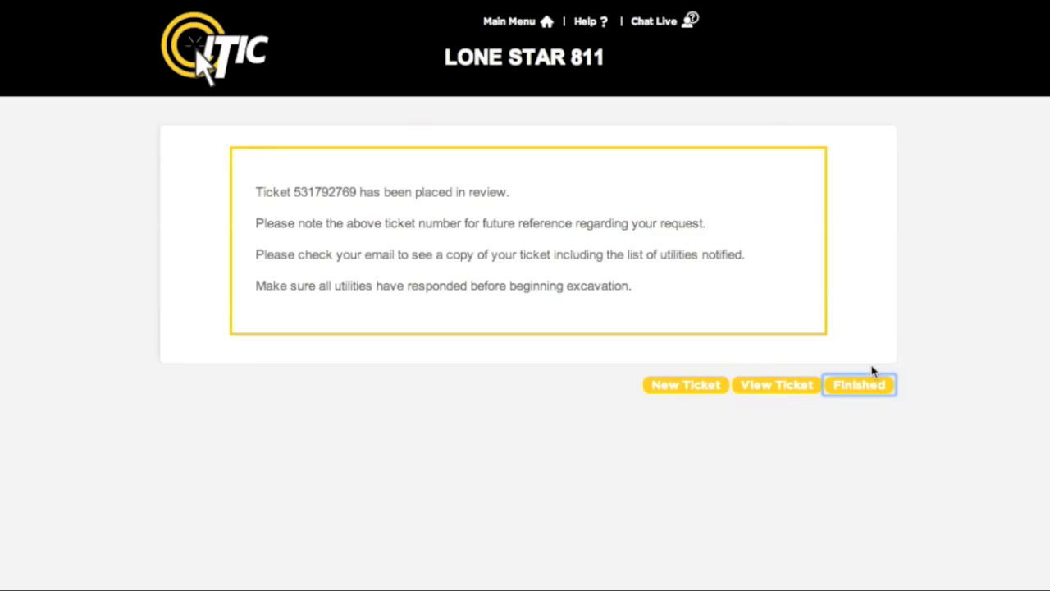